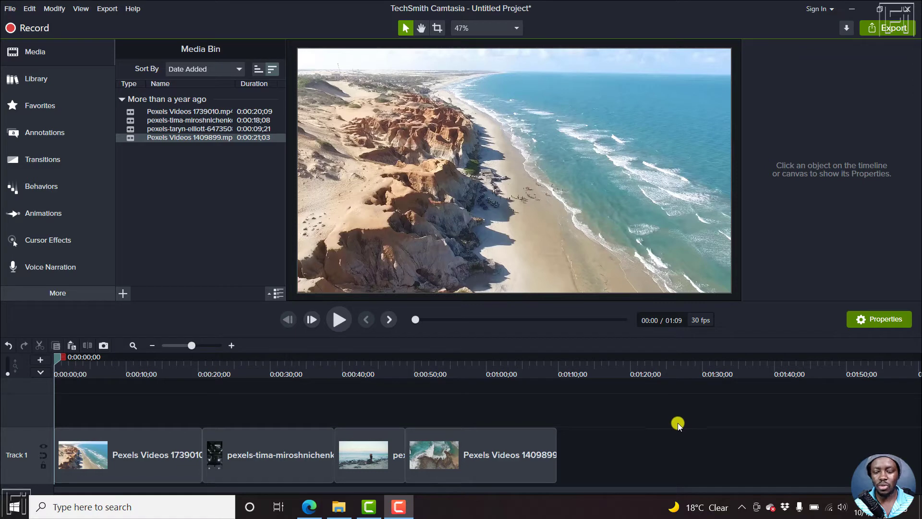
# Step: Inspect the properties of the first clip and the pexels-tima-miroshnichenko clip, then deselect them
pyautogui.click(166, 449)
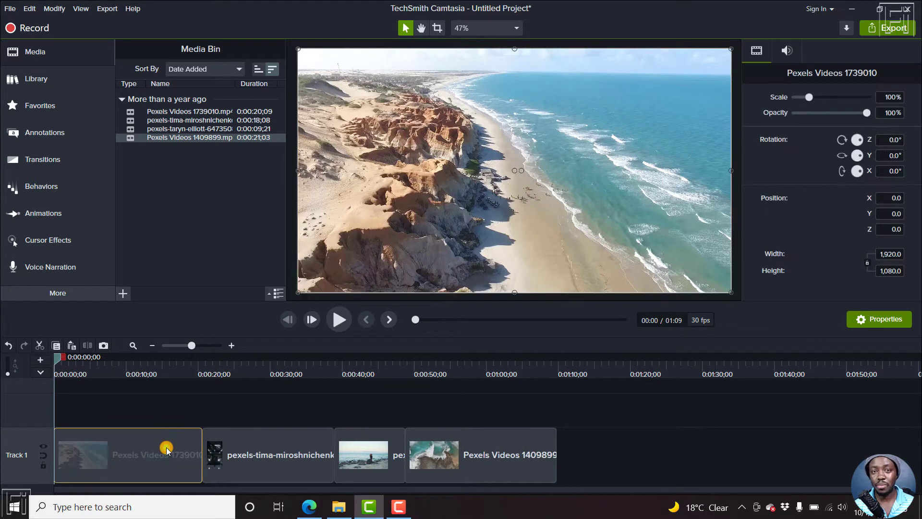
pyautogui.click(247, 453)
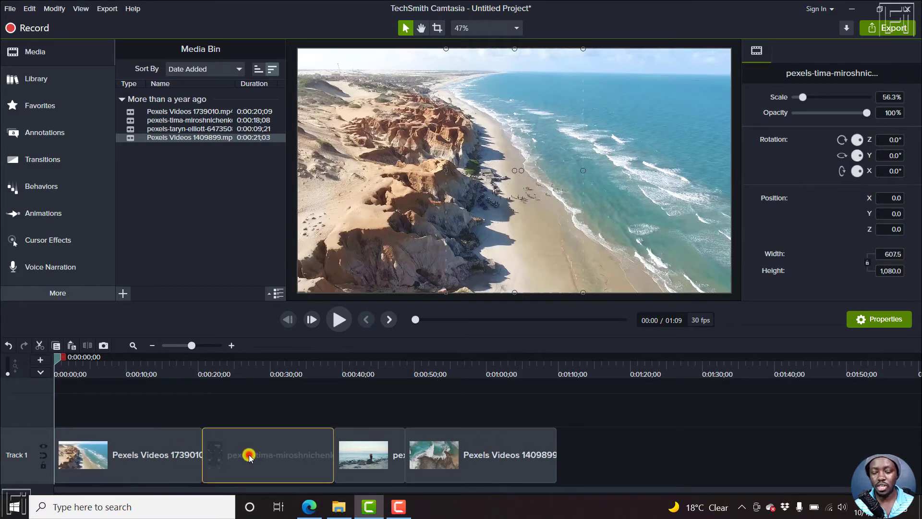
pyautogui.click(215, 400)
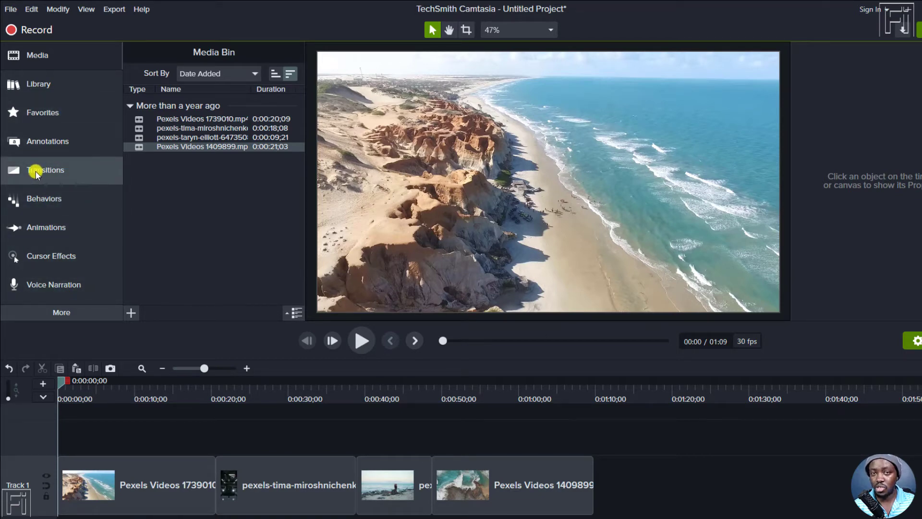
# Step: Bring up the Transitions library and drag Fade through black toward the timeline
pyautogui.click(50, 314)
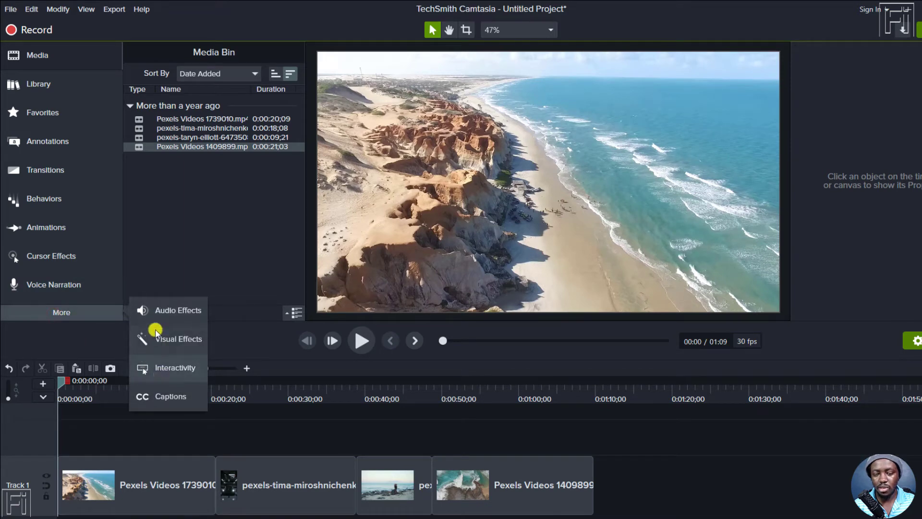
pyautogui.click(53, 173)
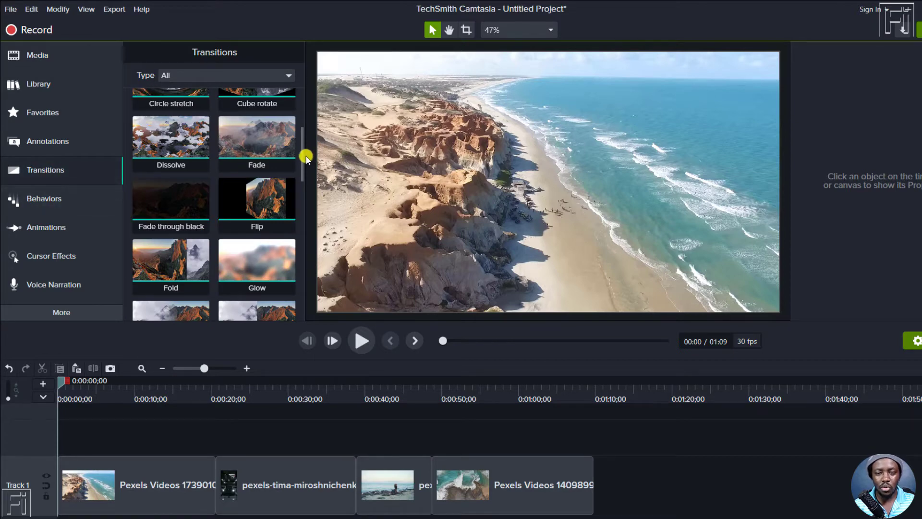
pyautogui.moveTo(304, 161)
pyautogui.mouseDown()
pyautogui.moveTo(304, 100)
pyautogui.moveTo(305, 158)
pyautogui.mouseUp()
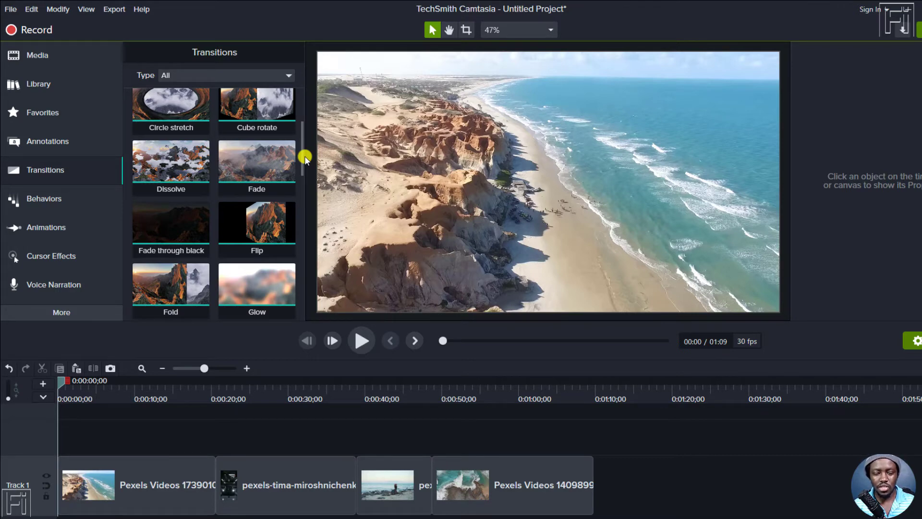
pyautogui.moveTo(165, 214); pyautogui.dragTo(216, 483)
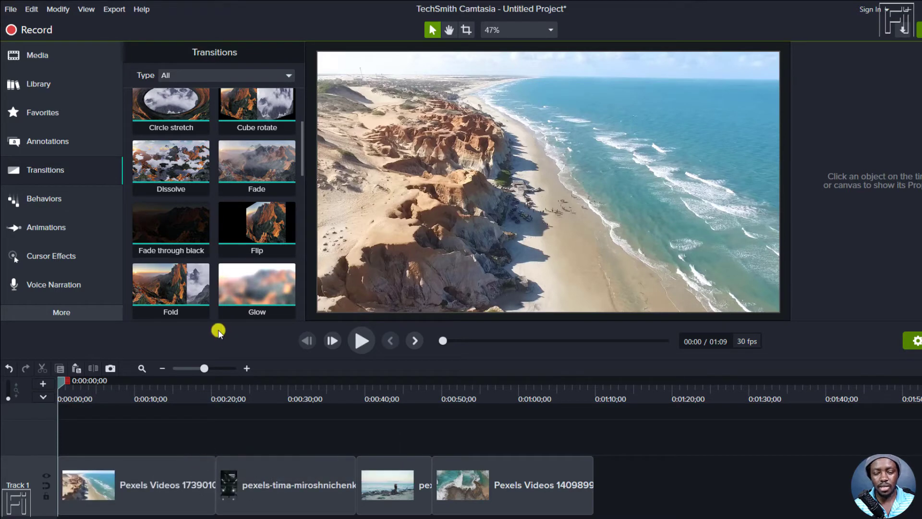
pyautogui.moveTo(172, 233)
pyautogui.mouseDown()
pyautogui.moveTo(170, 224)
pyautogui.moveTo(195, 330)
pyautogui.moveTo(241, 436)
pyautogui.moveTo(212, 476)
pyautogui.moveTo(205, 434)
pyautogui.moveTo(210, 462)
pyautogui.mouseUp()
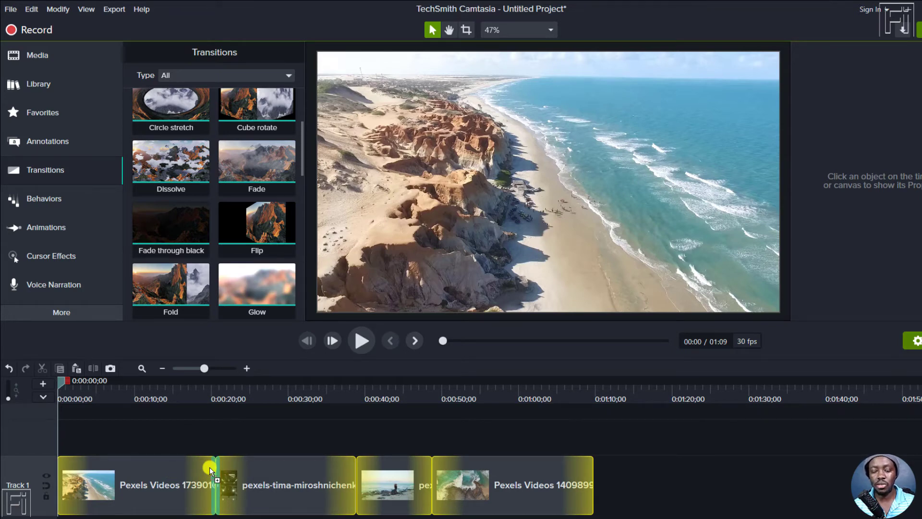
# Step: Drop Fade through black between the first two clips and zoom the timeline in on it
pyautogui.moveTo(209, 467); pyautogui.dragTo(209, 467)
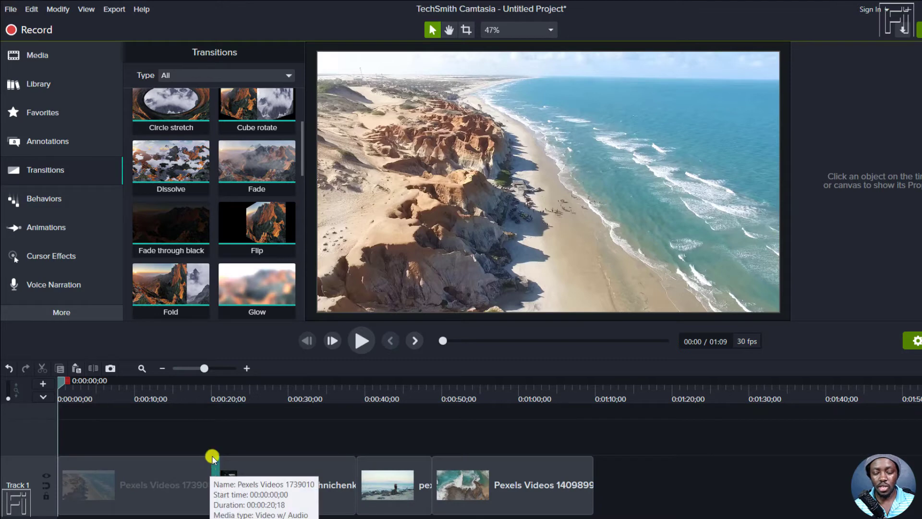
pyautogui.click(214, 383)
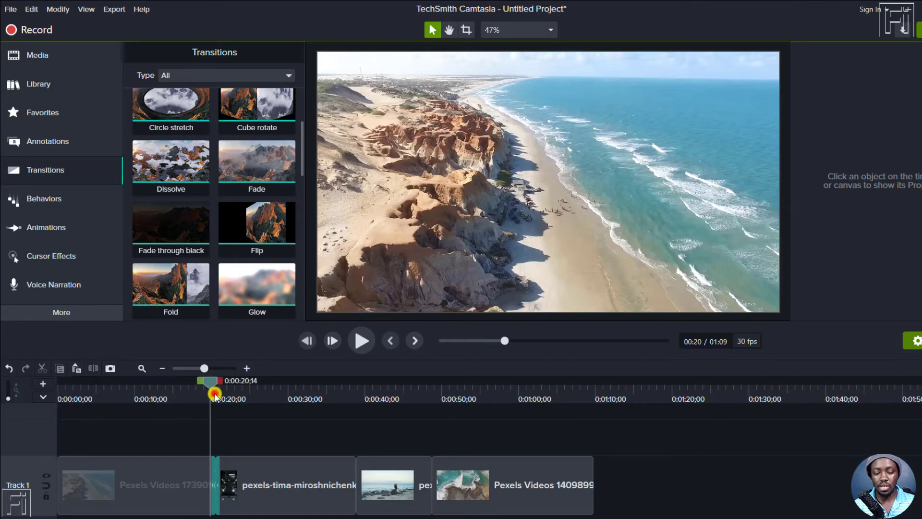
pyautogui.click(247, 367)
pyautogui.click(247, 368)
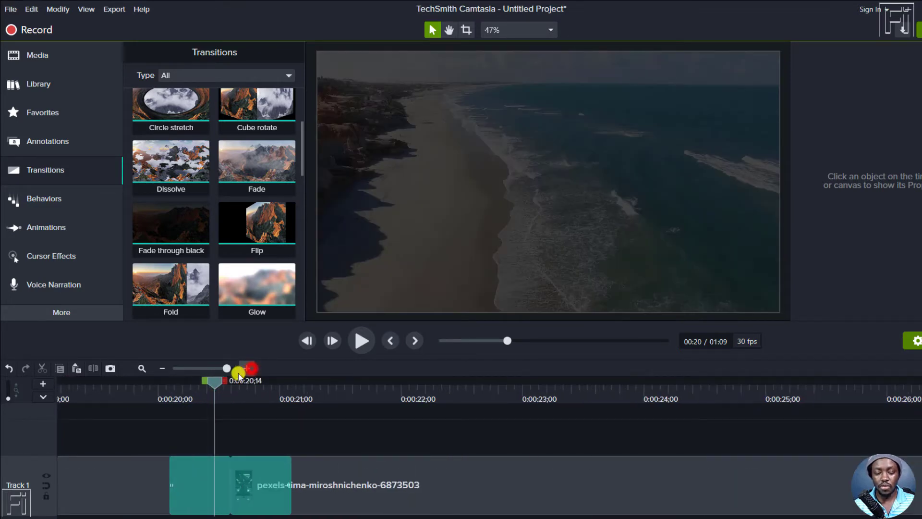
pyautogui.moveTo(217, 387)
pyautogui.mouseDown()
pyautogui.moveTo(239, 384)
pyautogui.moveTo(231, 384)
pyautogui.mouseUp()
# Step: Shorten the Fade through black transition, then select the pexels-tima-miroshnichenko clip
pyautogui.click(225, 489)
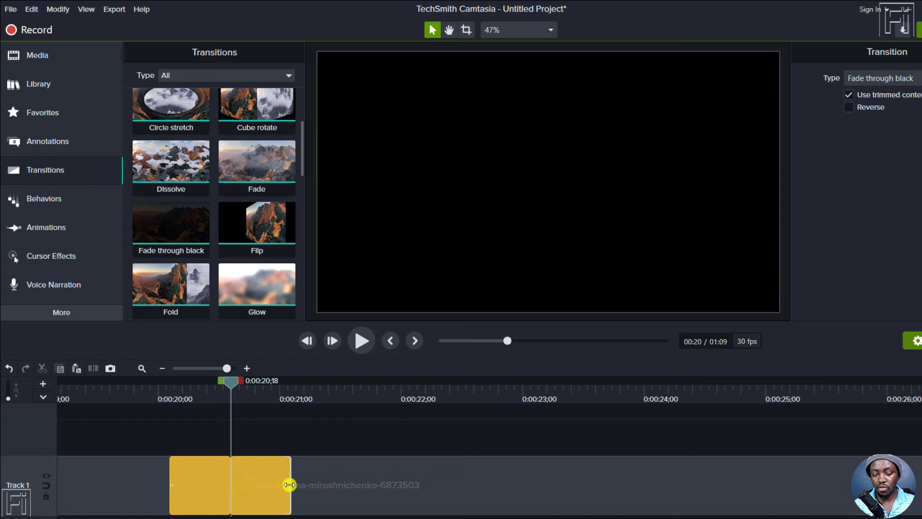
pyautogui.moveTo(289, 484); pyautogui.dragTo(236, 482)
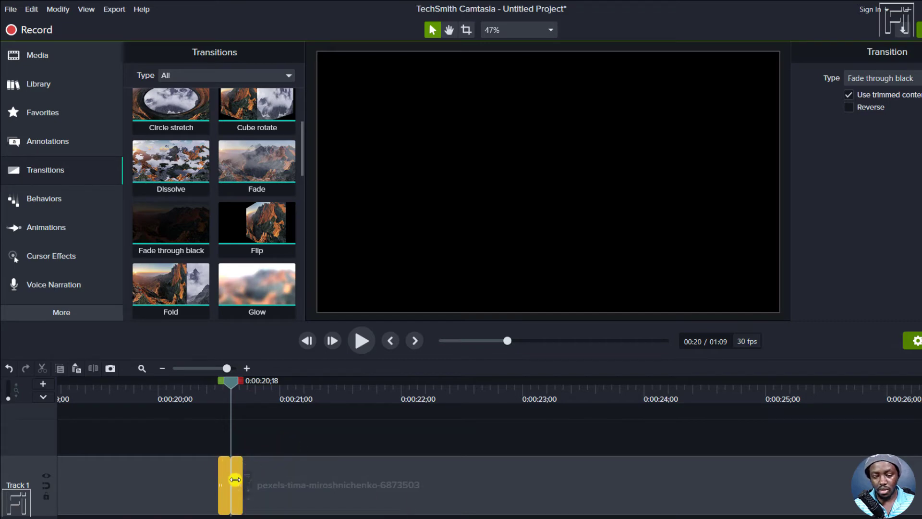
pyautogui.click(235, 479)
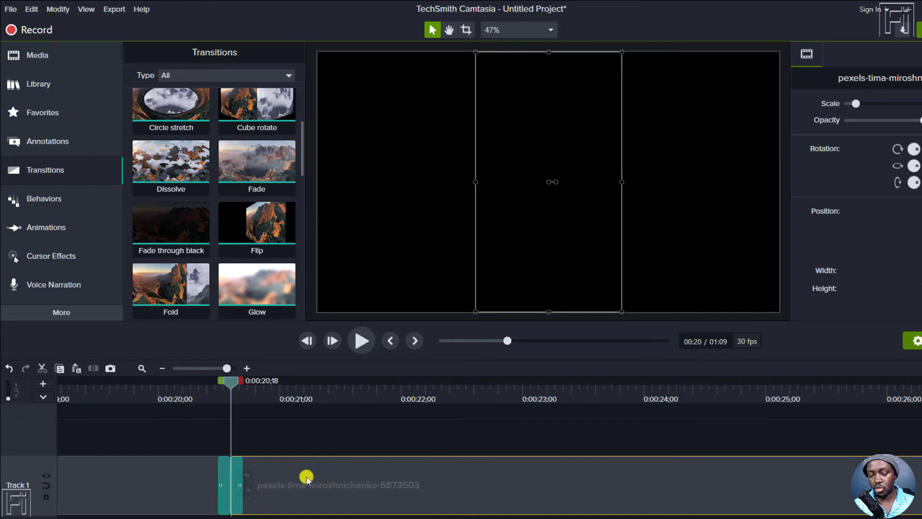
pyautogui.moveTo(310, 475); pyautogui.dragTo(355, 479)
pyautogui.click(269, 438)
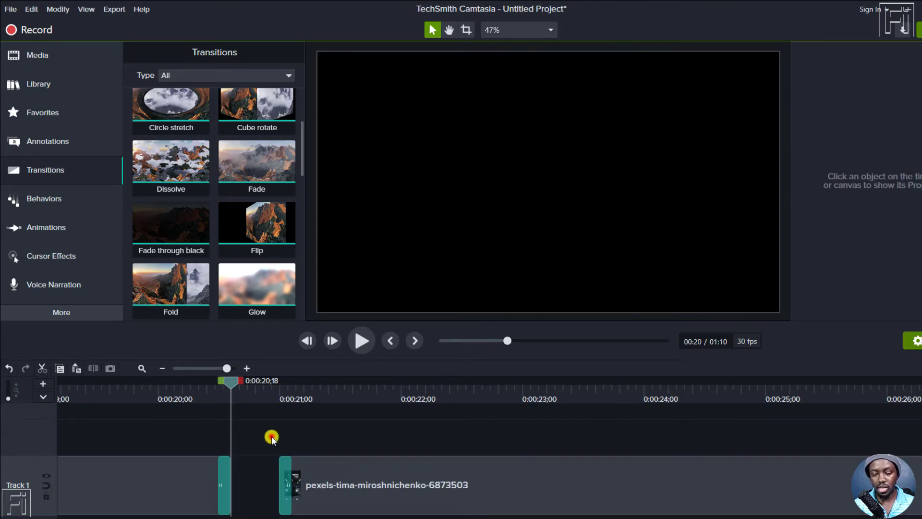
pyautogui.moveTo(235, 381)
pyautogui.mouseDown()
pyautogui.moveTo(216, 385)
pyautogui.moveTo(226, 391)
pyautogui.mouseUp()
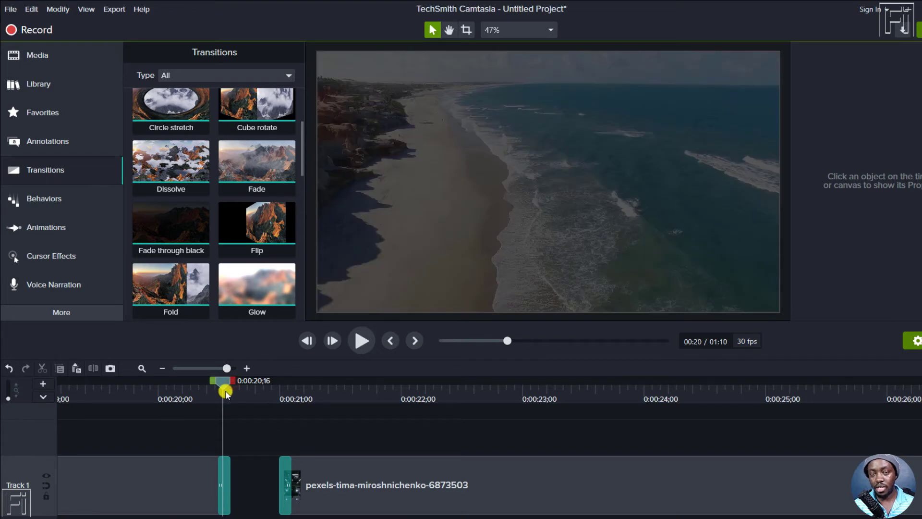
pyautogui.rightClick(225, 475)
pyautogui.click(252, 484)
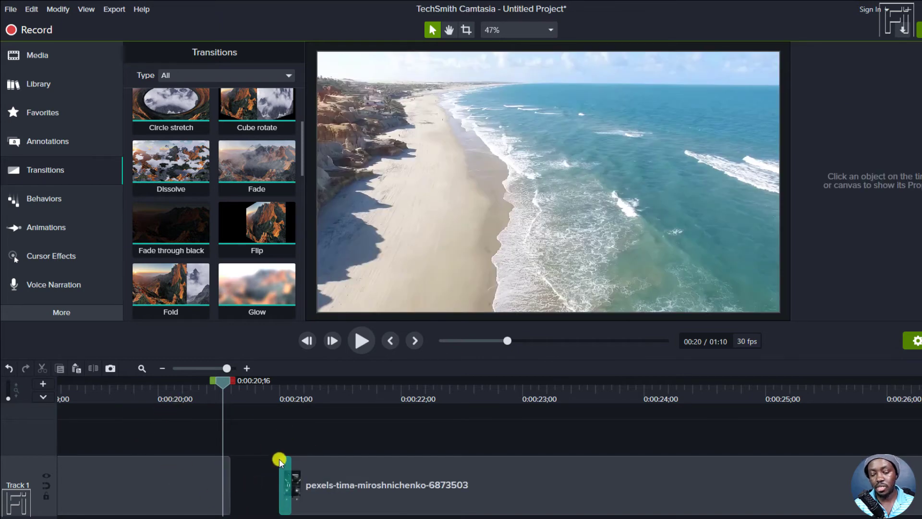
pyautogui.hotkey('ctrl', 'z')
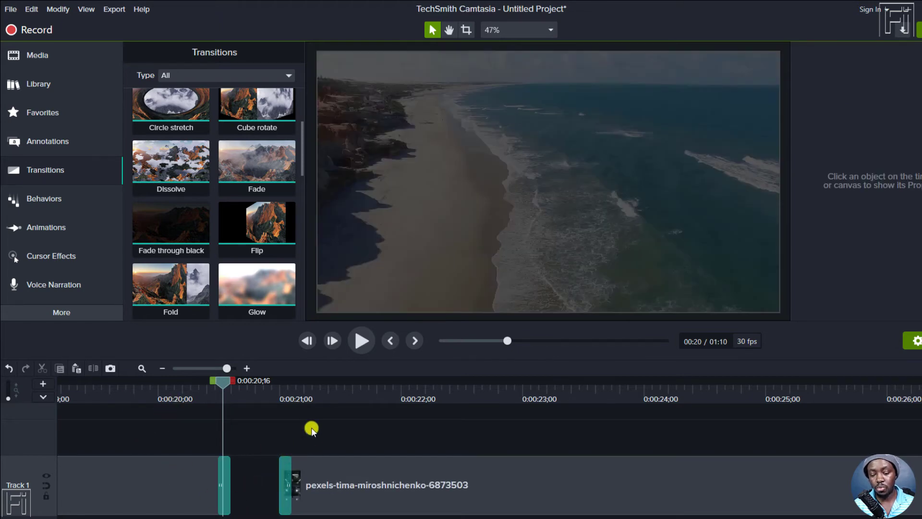
pyautogui.hotkey('ctrl', 'z')
pyautogui.hotkey('ctrl', 'z')
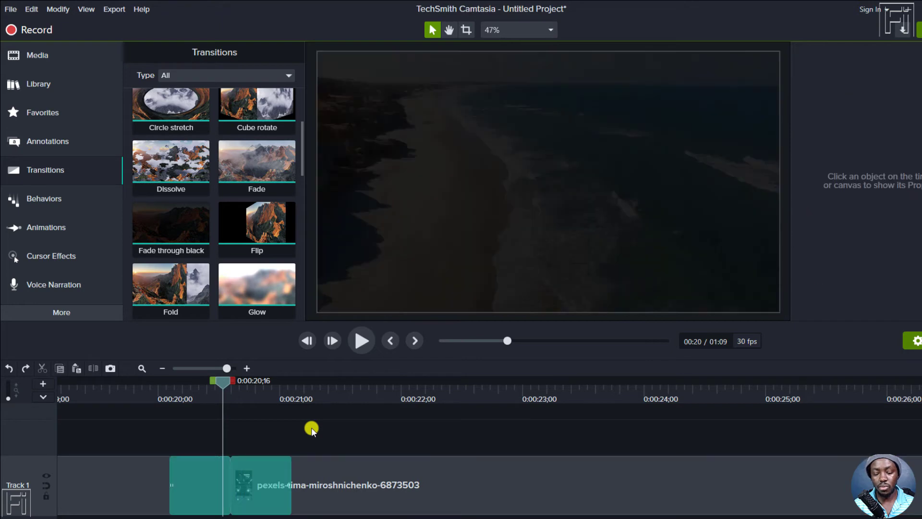
# Step: Move the pexels-tima-miroshnichenko clip up to Track 2, then back down onto Track 1
pyautogui.click(162, 368)
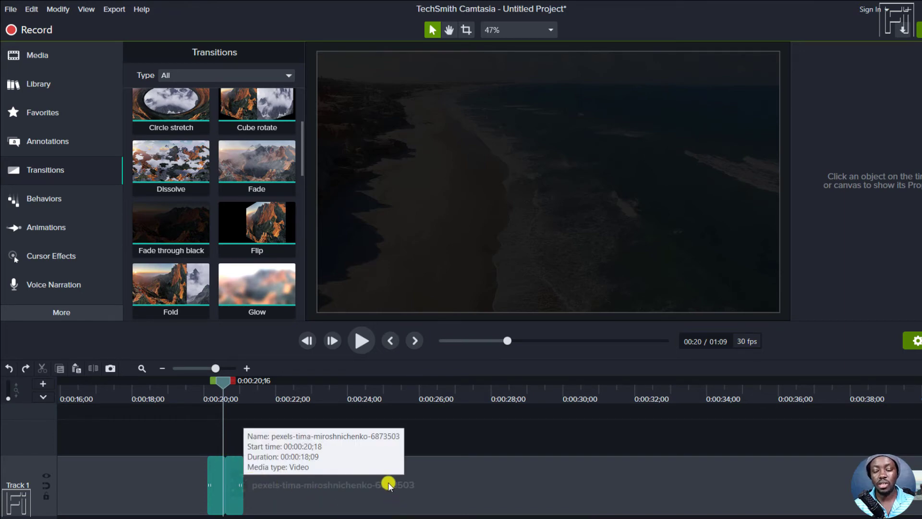
pyautogui.moveTo(389, 485); pyautogui.dragTo(389, 438)
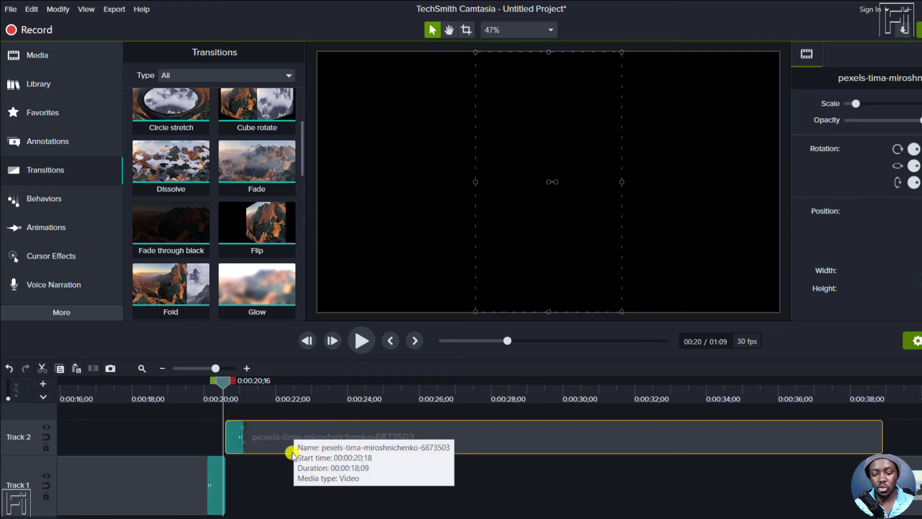
pyautogui.rightClick(239, 443)
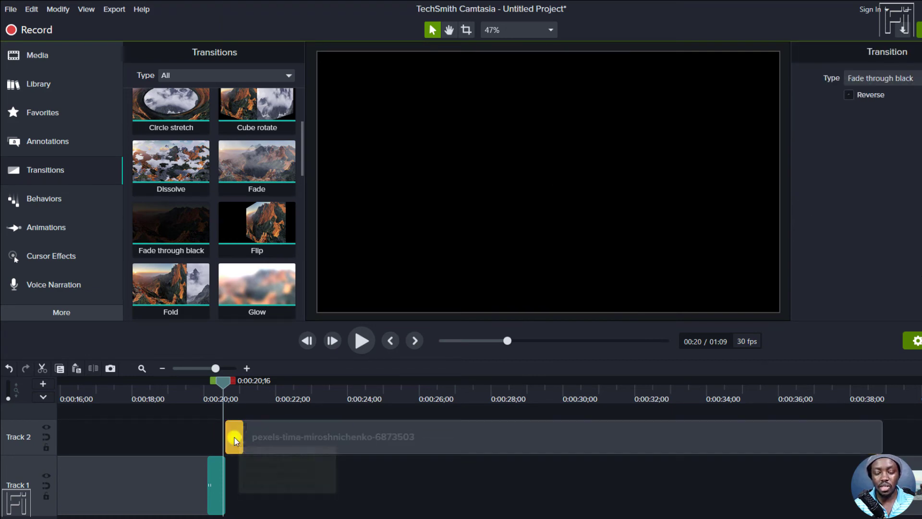
pyautogui.click(275, 451)
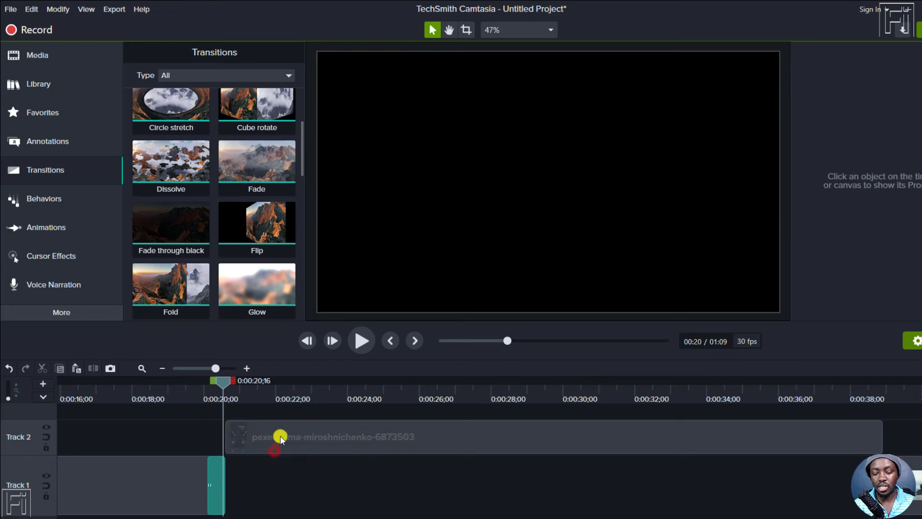
pyautogui.moveTo(280, 436); pyautogui.dragTo(277, 510)
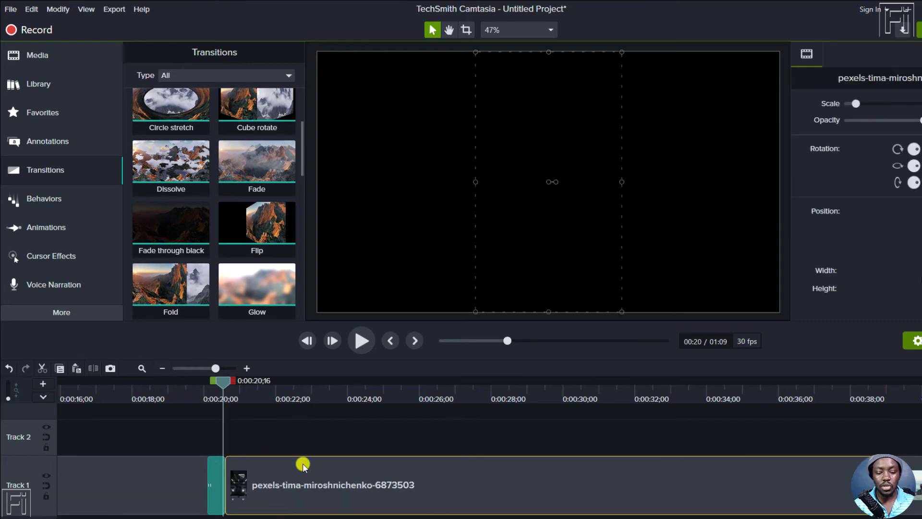
# Step: Preview the cut around 18 seconds and delete the Fade through black at the clip's start
pyautogui.click(164, 394)
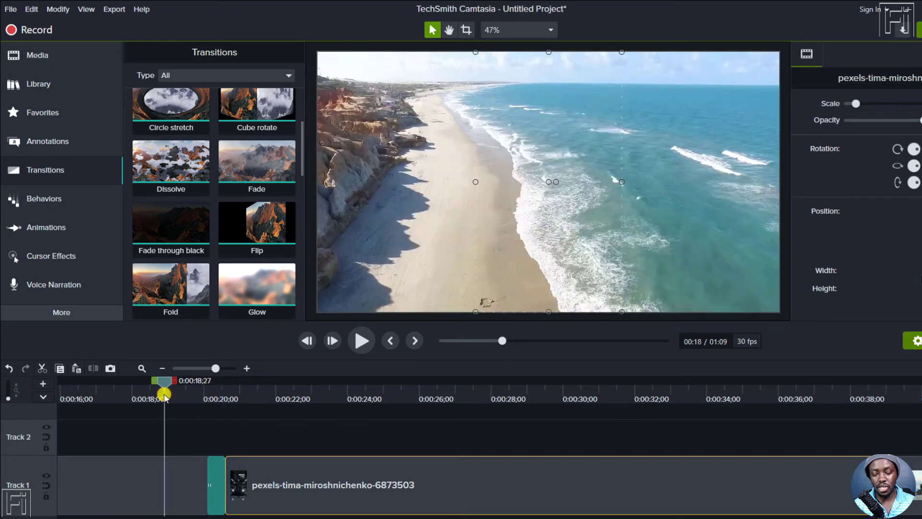
pyautogui.press('space')
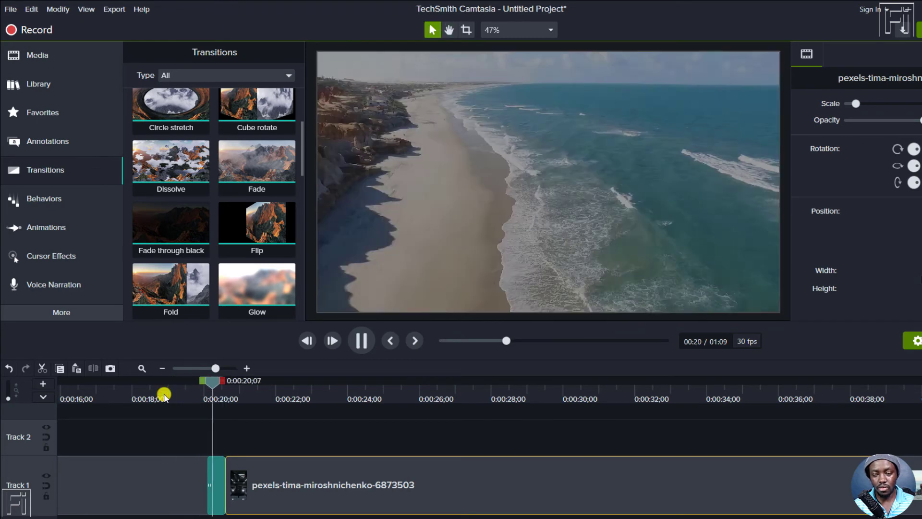
pyautogui.press('space')
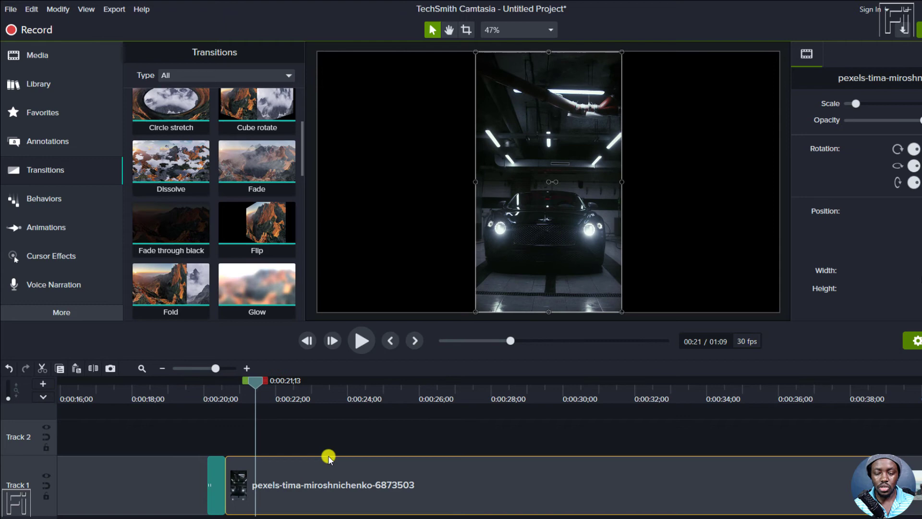
pyautogui.click(219, 480)
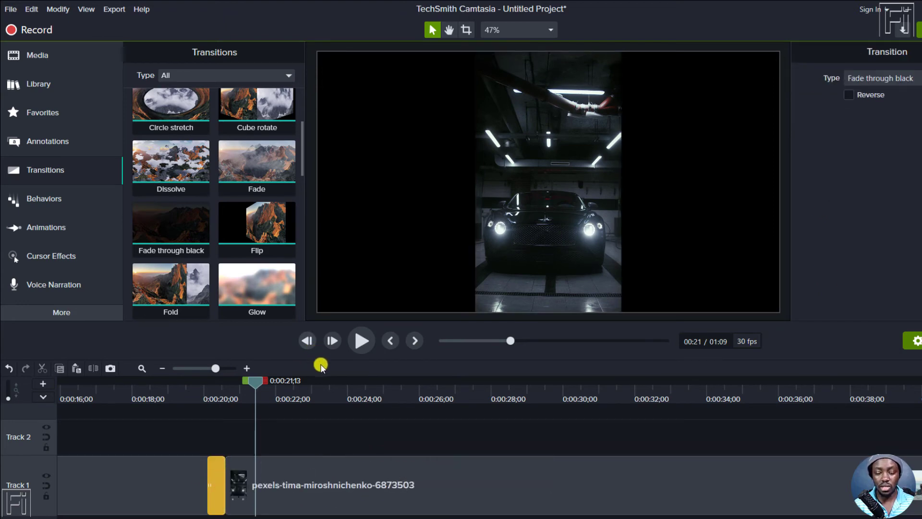
pyautogui.rightClick(215, 479)
pyautogui.click(254, 491)
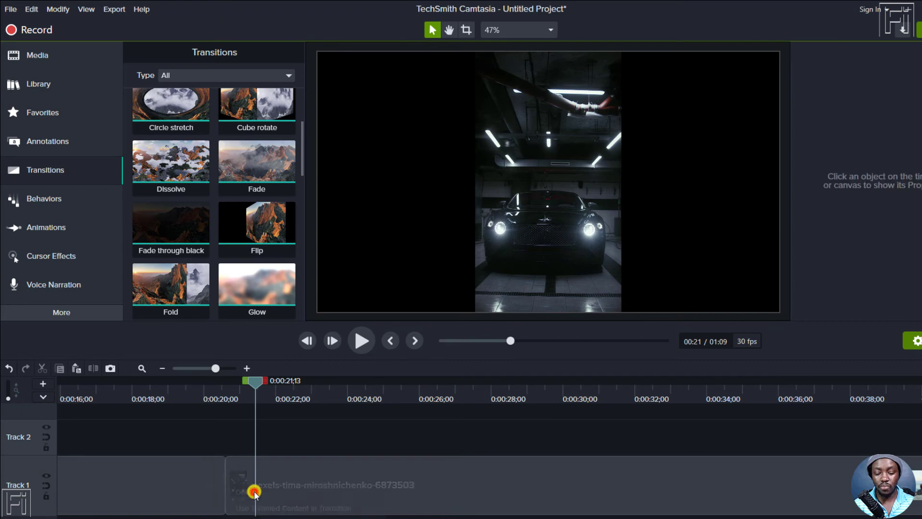
pyautogui.moveTo(255, 380); pyautogui.dragTo(222, 381)
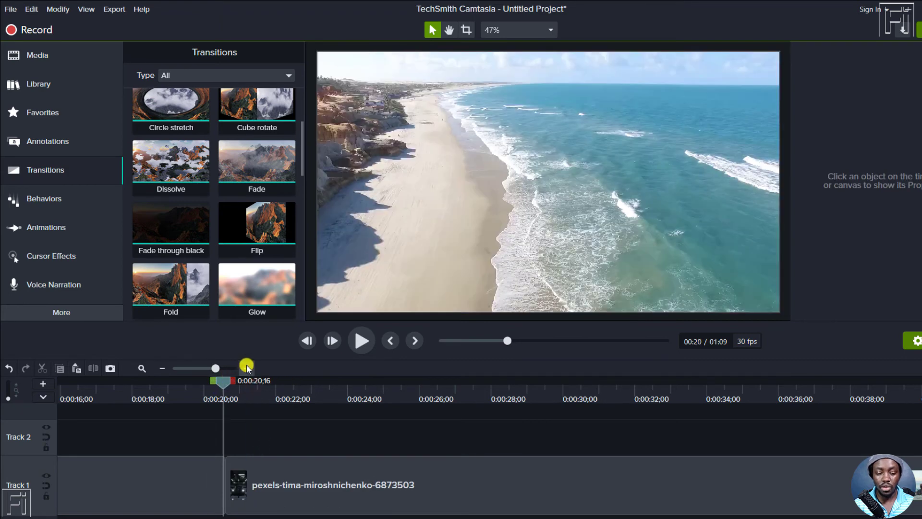
# Step: Zoom to fit, then shift the three clips after Pexels Videos 1739010 right to leave a gap
pyautogui.click(142, 368)
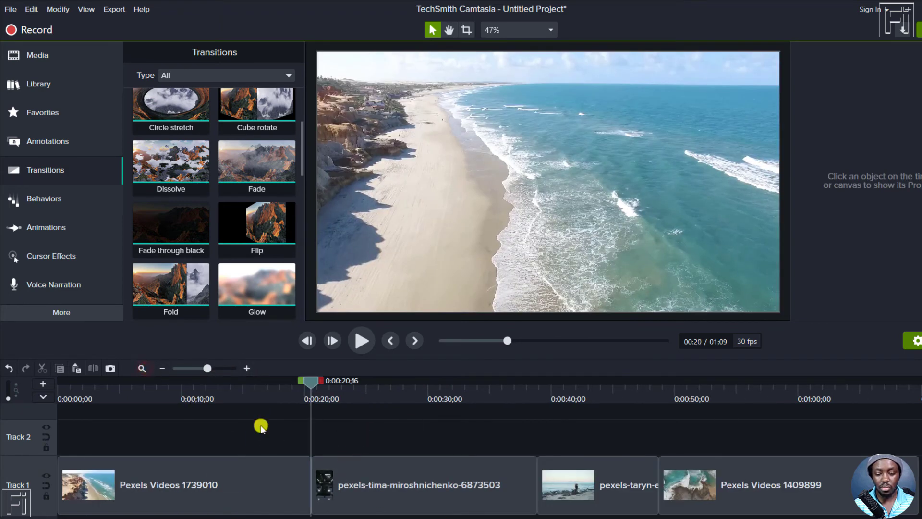
pyautogui.moveTo(311, 382); pyautogui.dragTo(244, 381)
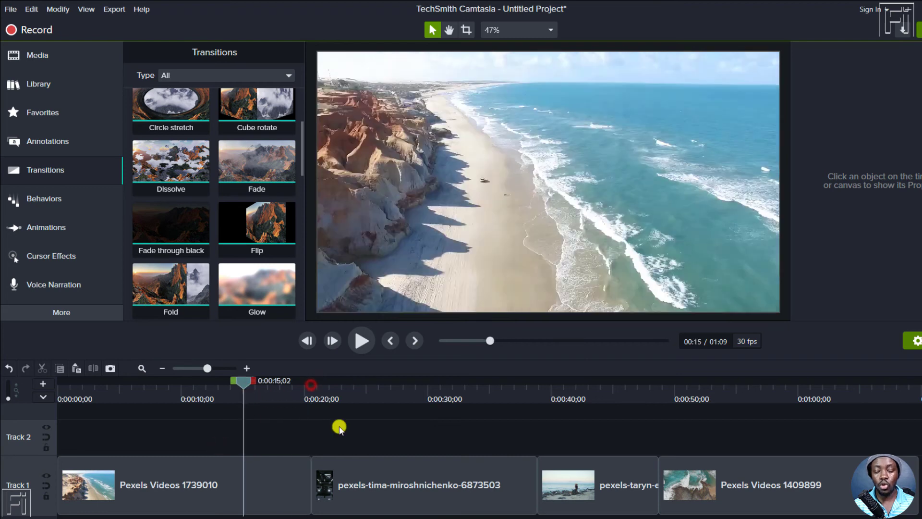
pyautogui.click(286, 430)
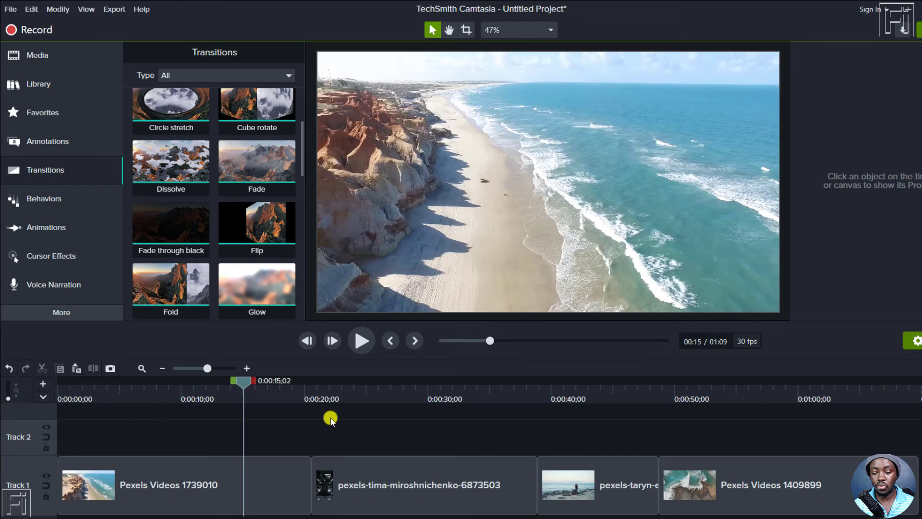
pyautogui.moveTo(354, 432); pyautogui.dragTo(761, 484)
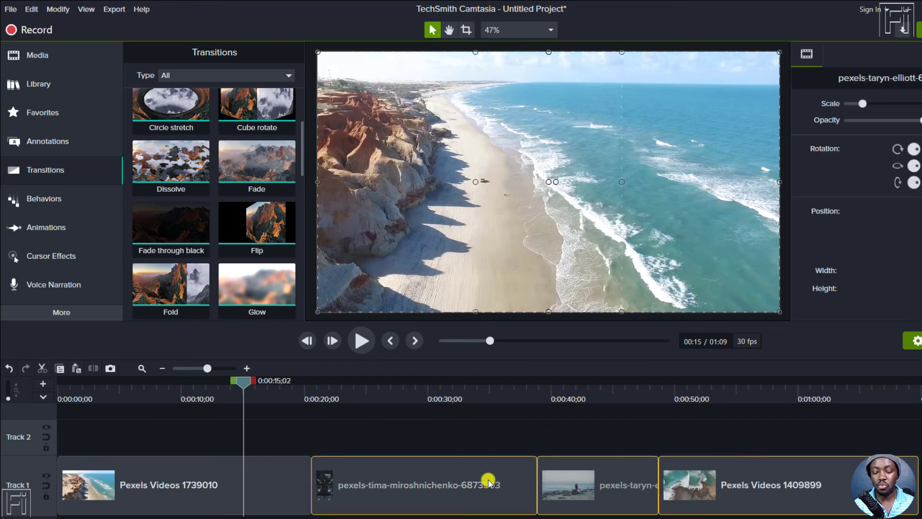
pyautogui.moveTo(487, 480); pyautogui.dragTo(496, 484)
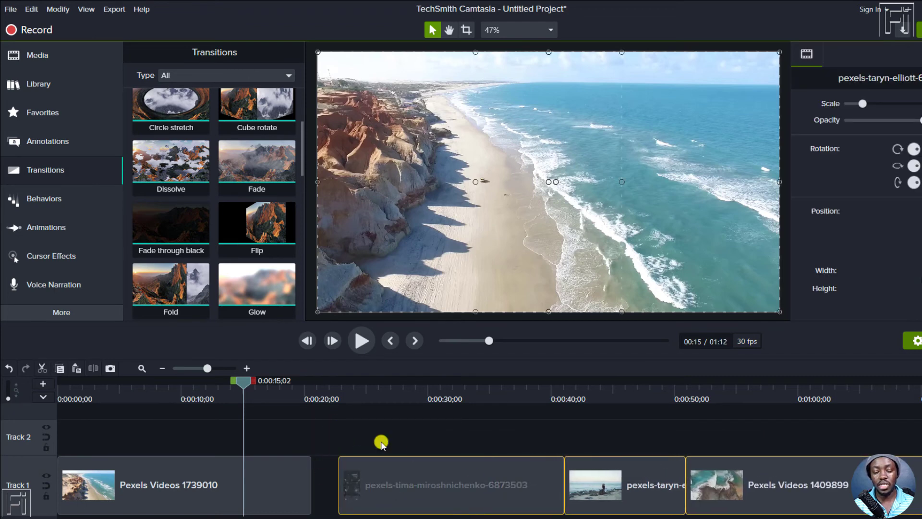
pyautogui.click(381, 441)
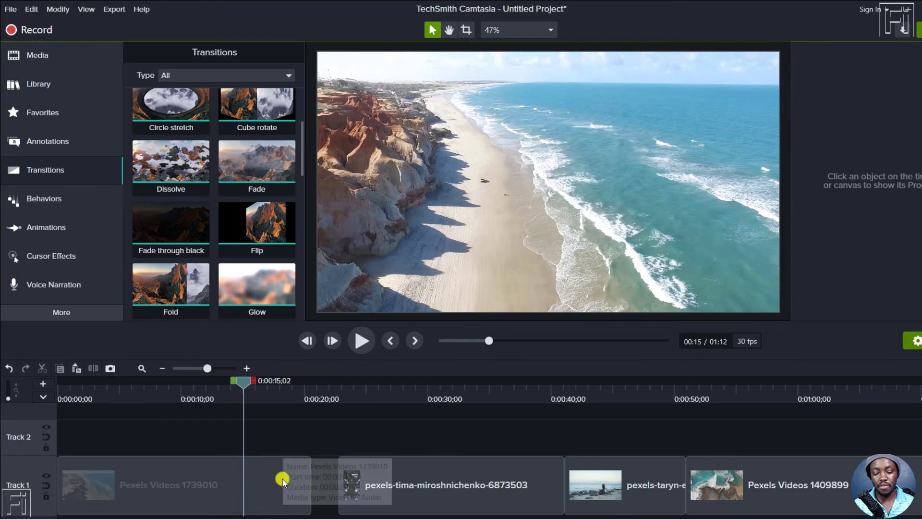
# Step: Apply Fade through black to only the end of Pexels Videos 1739010, then close the gap
pyautogui.moveTo(164, 226); pyautogui.dragTo(197, 317)
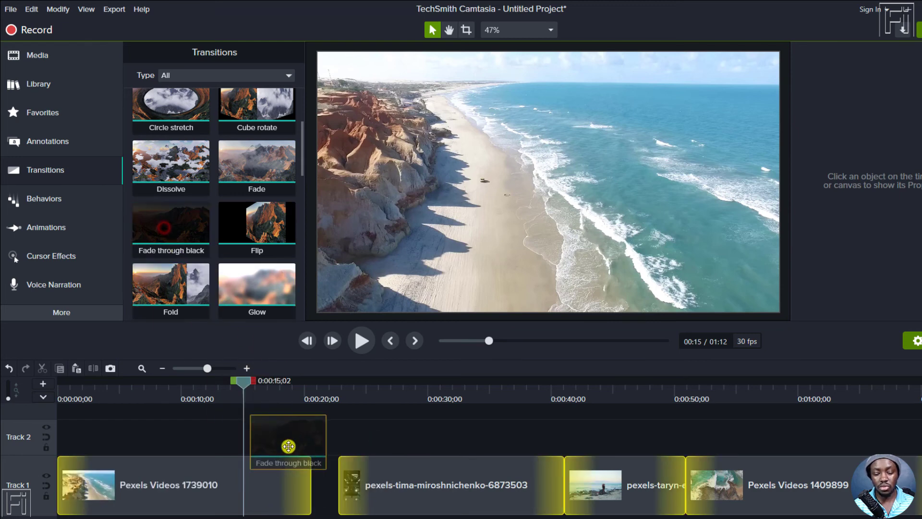
pyautogui.moveTo(288, 446); pyautogui.dragTo(292, 480)
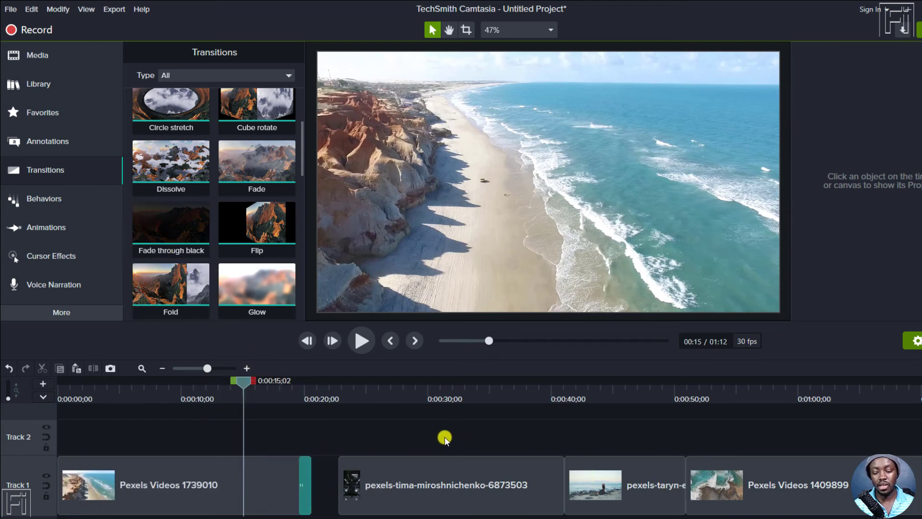
pyautogui.moveTo(445, 438); pyautogui.dragTo(813, 487)
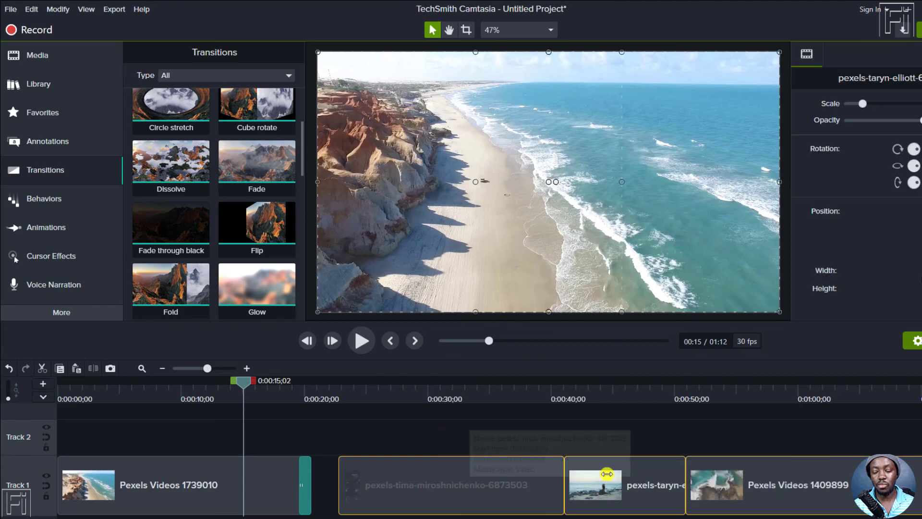
pyautogui.moveTo(607, 474); pyautogui.dragTo(580, 475)
# Step: Preview the one-sided fade, then add Fade through black between the second and third clips
pyautogui.click(286, 395)
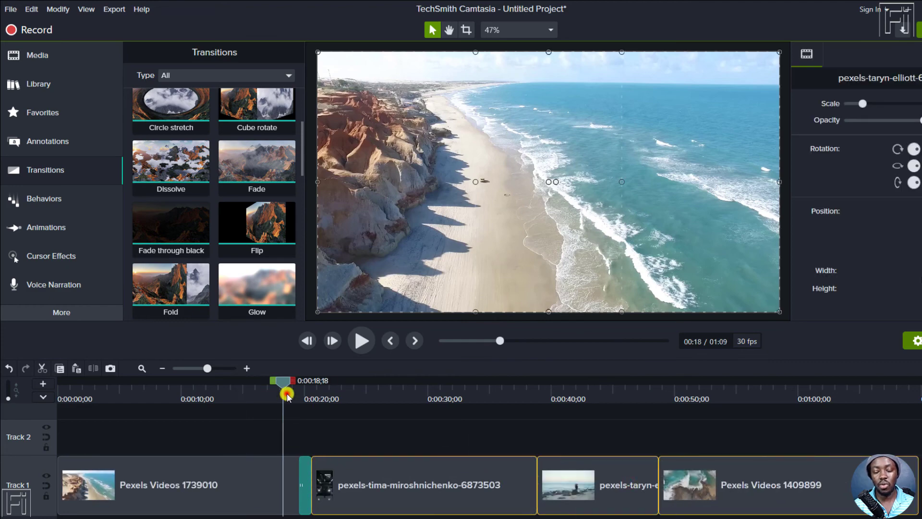
pyautogui.press('space')
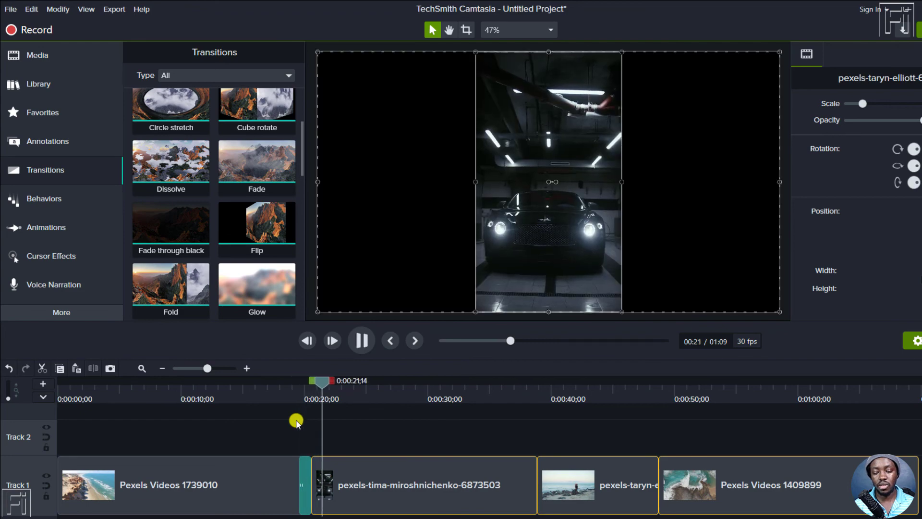
pyautogui.press('space')
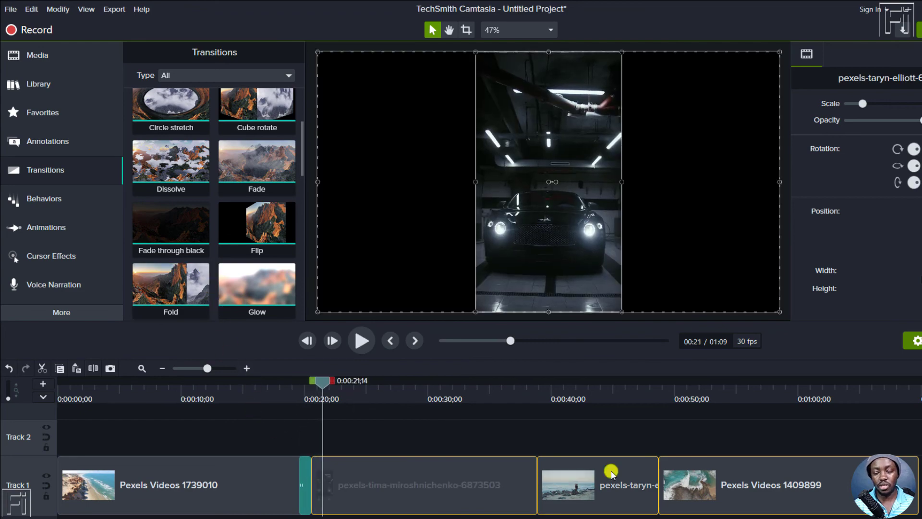
pyautogui.click(500, 433)
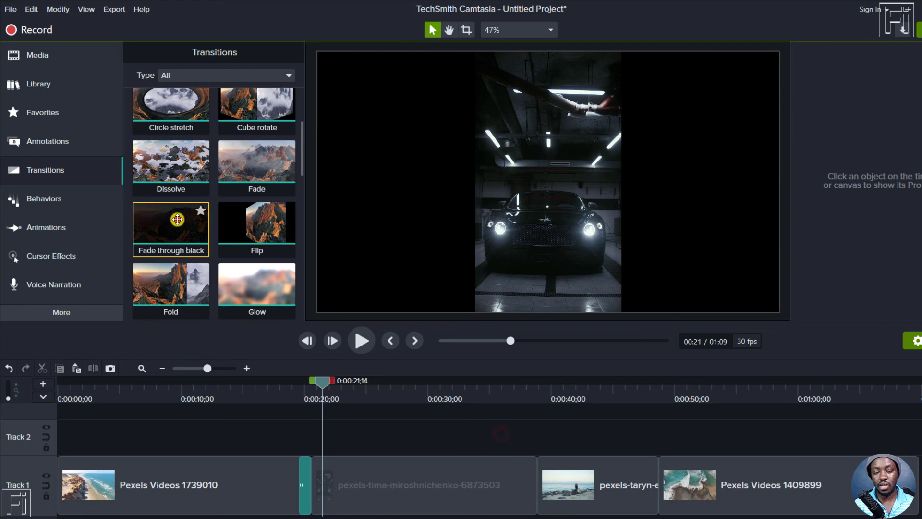
pyautogui.moveTo(177, 219); pyautogui.dragTo(538, 480)
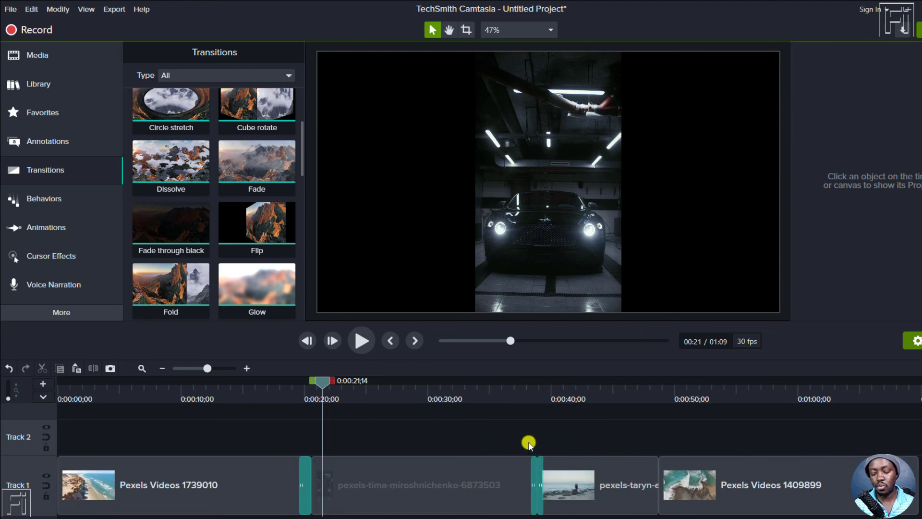